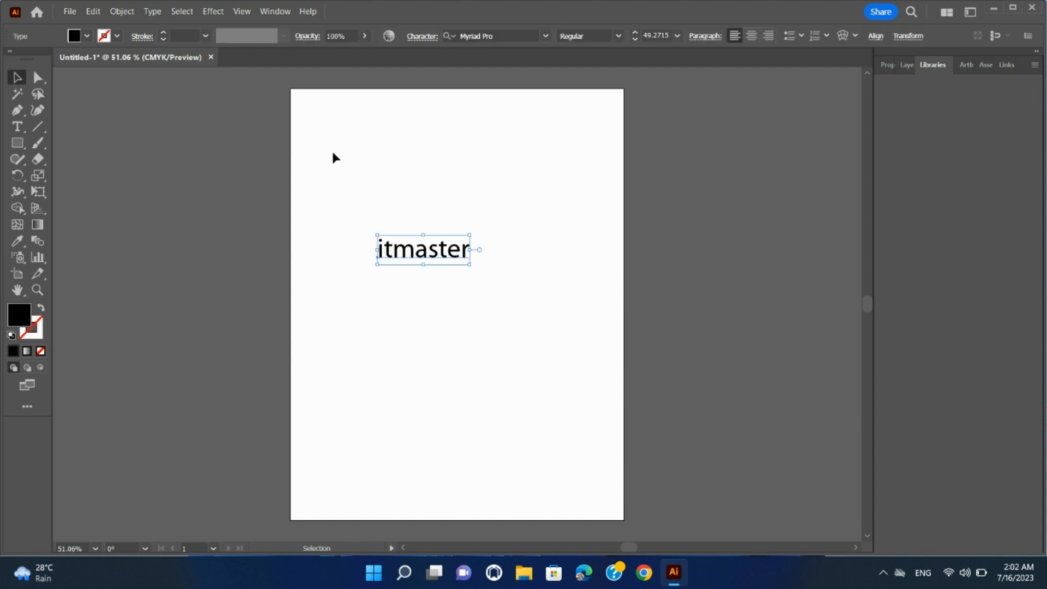
- Select the itmaster text and open the Character formatting settings
left_click(362, 210)
left_click(456, 257)
left_click(275, 12)
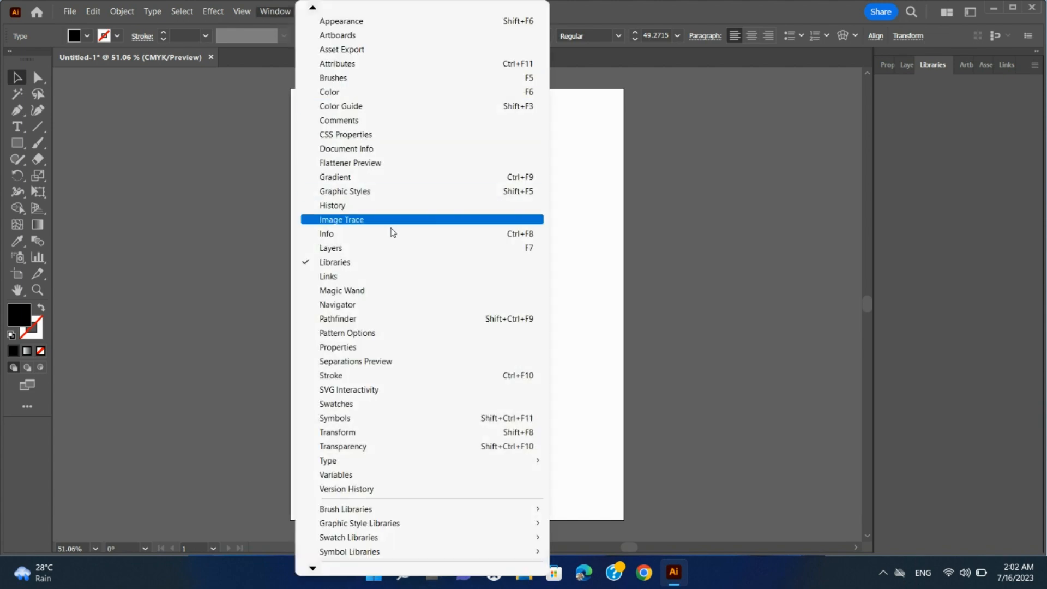
mouse_move(420, 463)
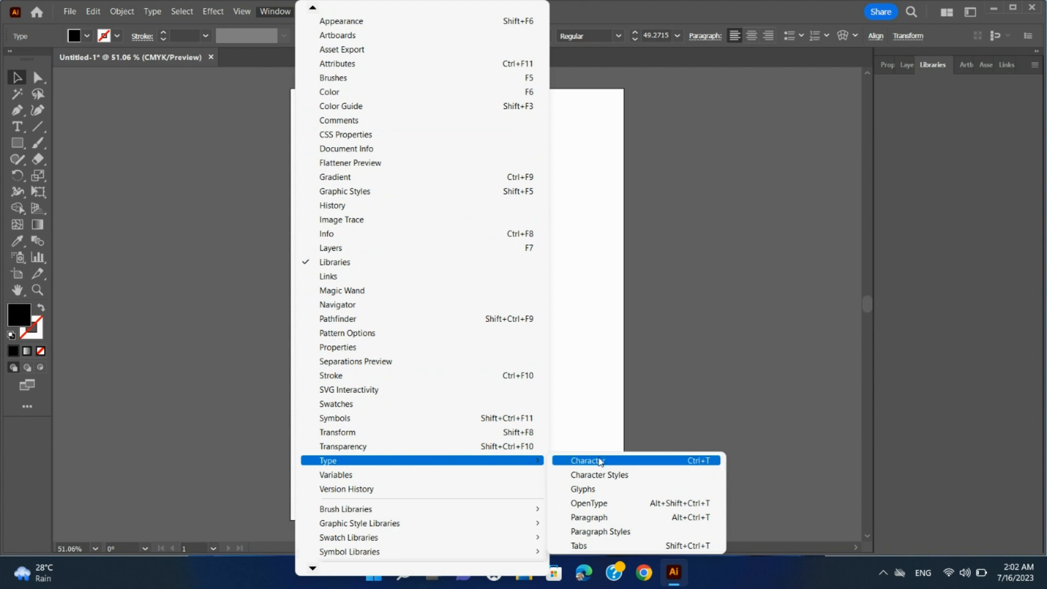
mouse_move(495, 471)
left_click(578, 463)
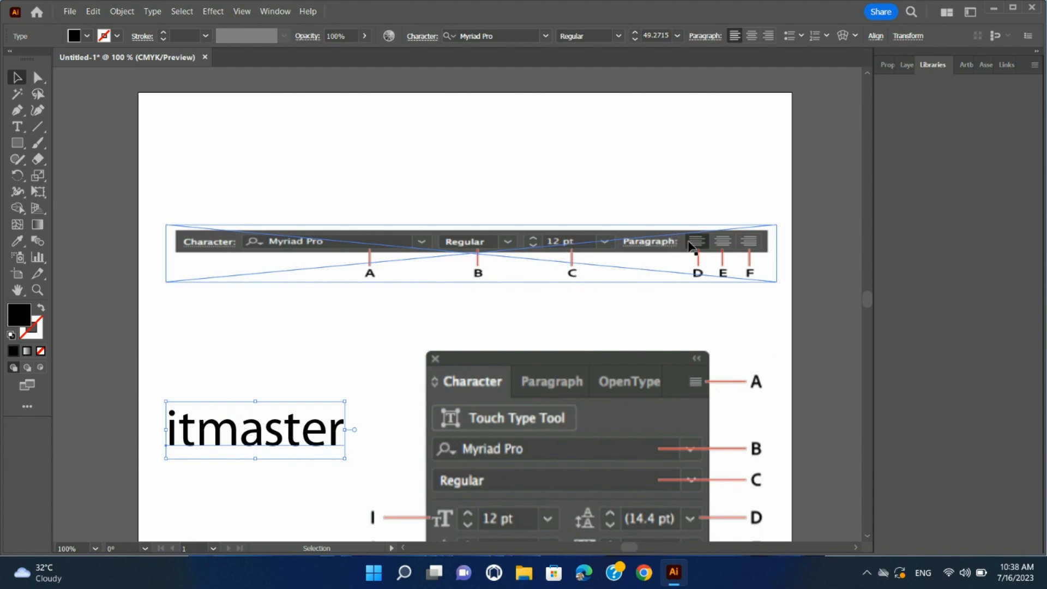
- Set the fill colour of the itmaster text to red
left_click(696, 216)
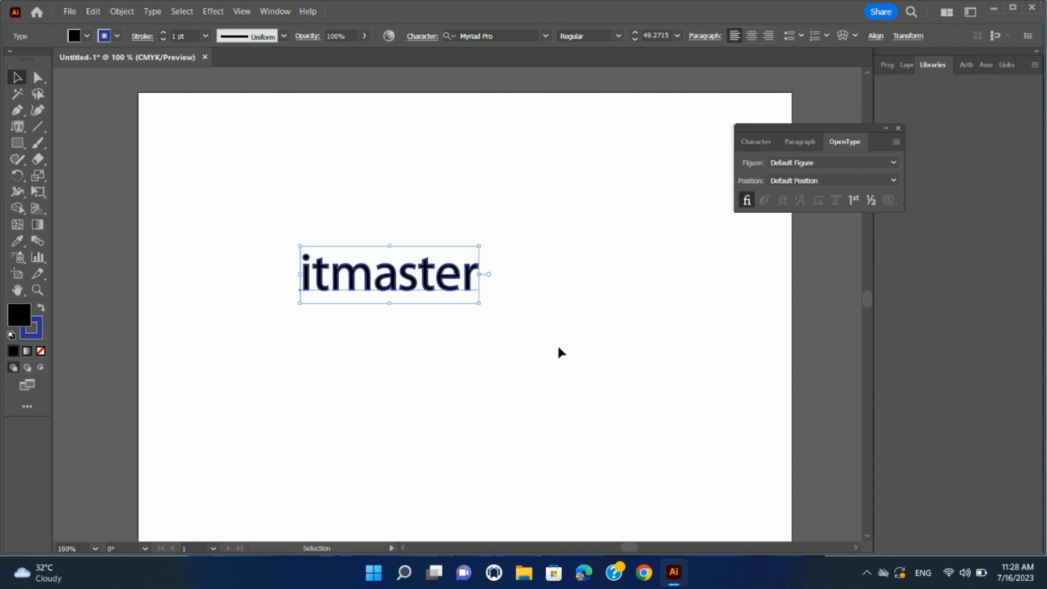
left_click(86, 36)
left_click(48, 60)
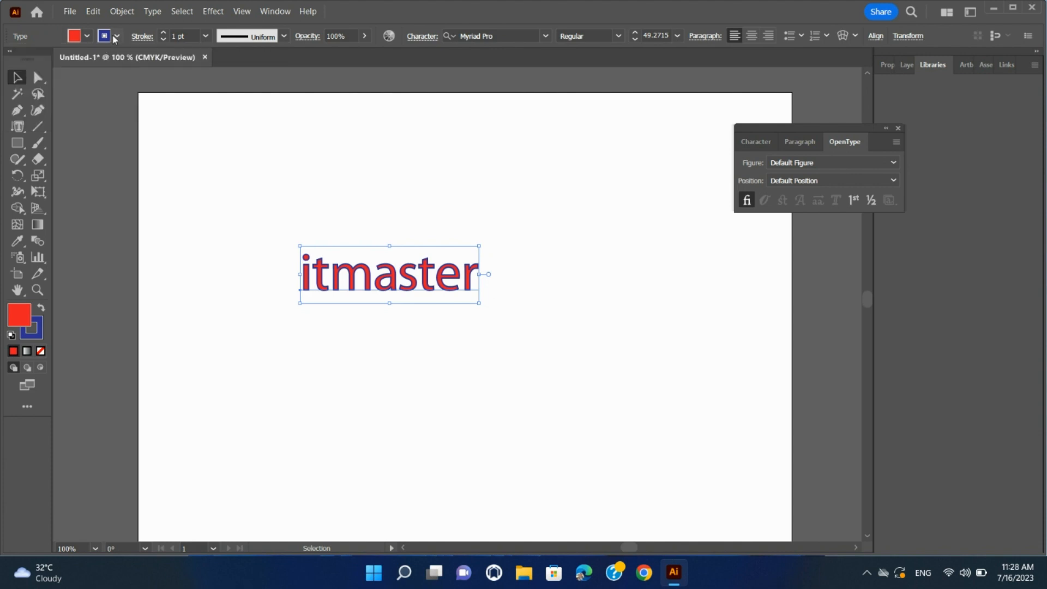
- Try magenta, orange and red as the text's stroke colour, and settle on black
left_click(117, 36)
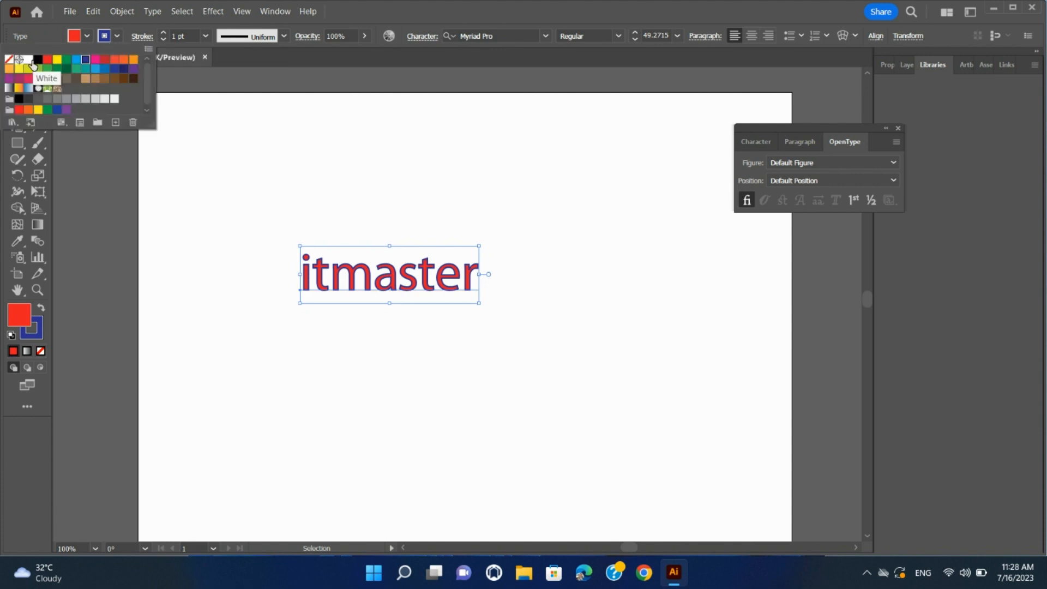
left_click(96, 61)
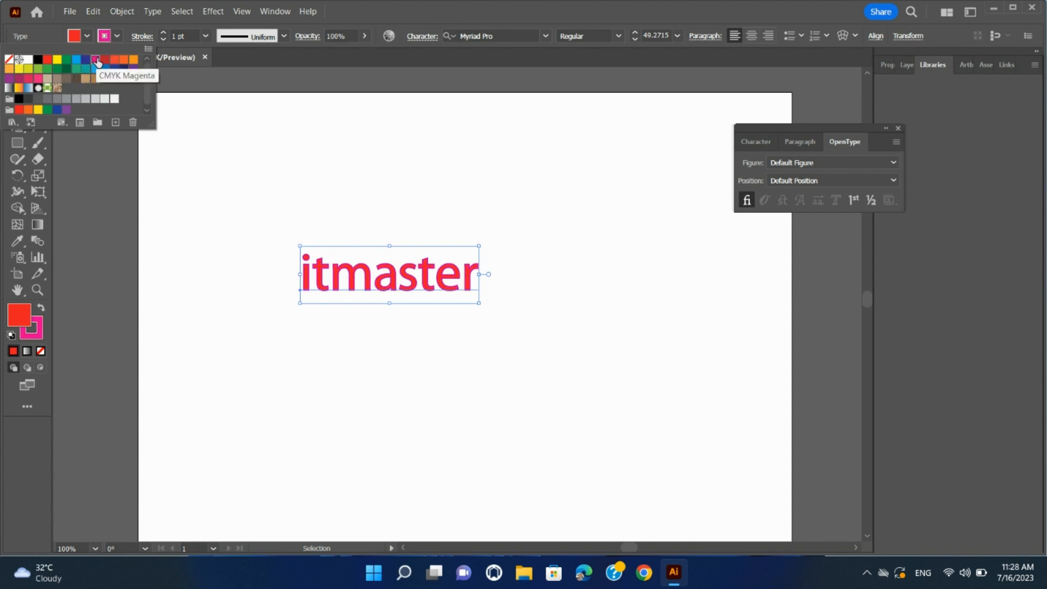
left_click(133, 62)
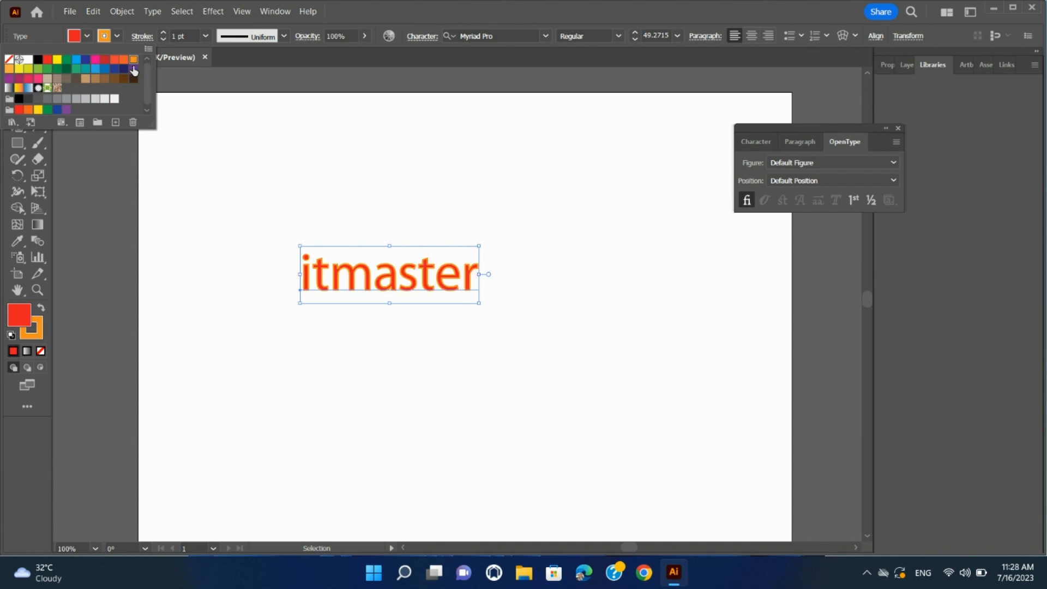
left_click(20, 109)
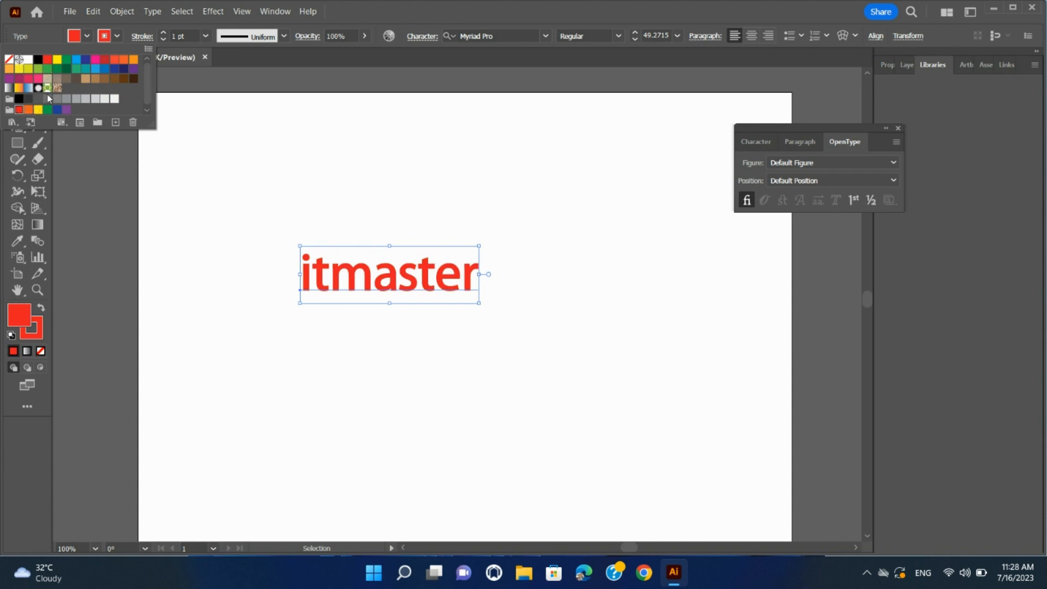
left_click(37, 59)
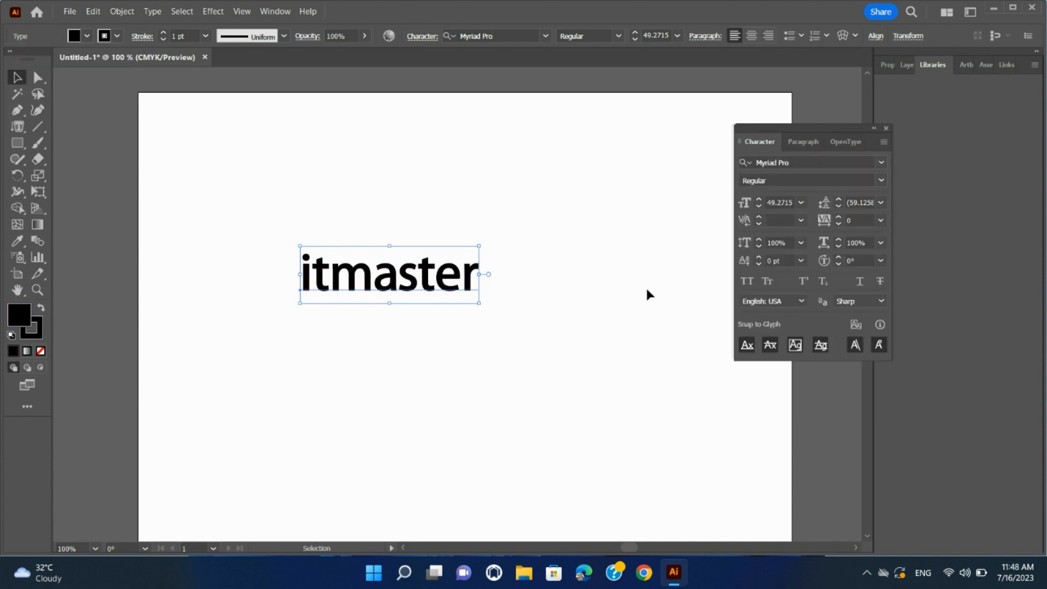
- Try underlining on and off for the itmaster text, and try strikethrough on it
left_click(859, 285)
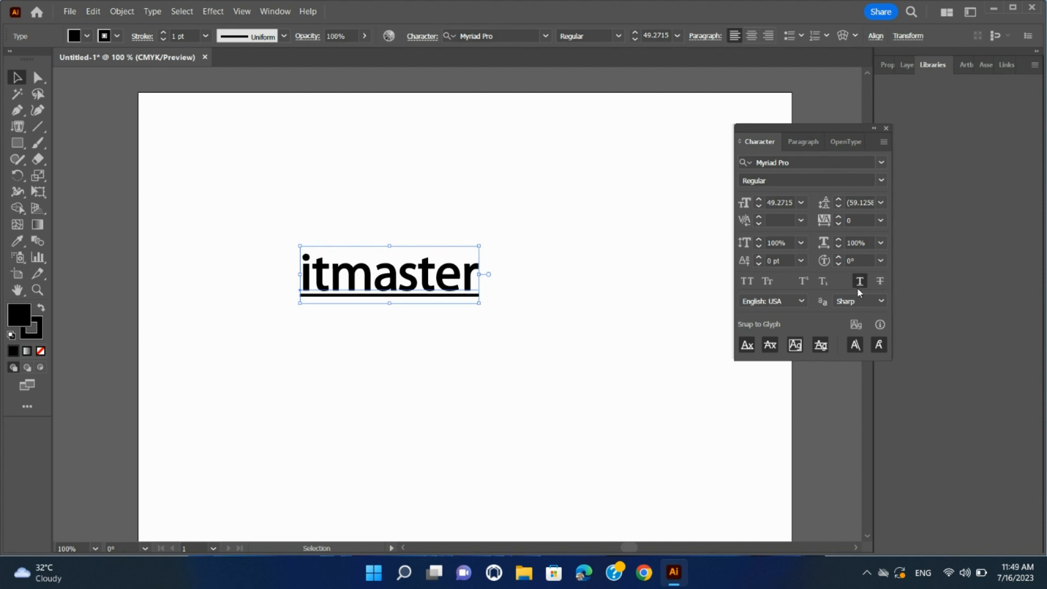
left_click(859, 284)
left_click(860, 283)
left_click(860, 283)
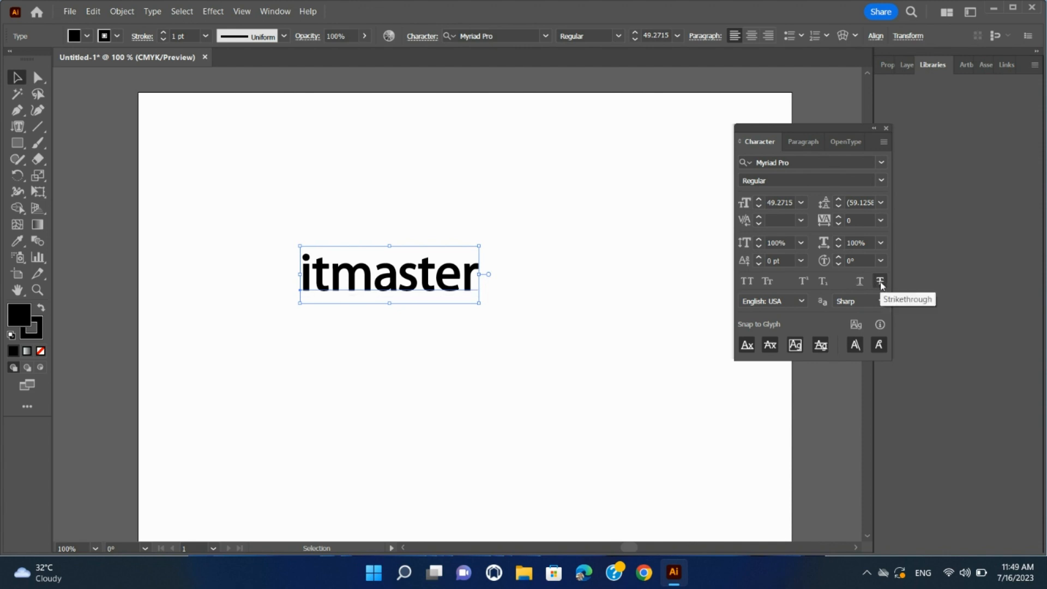
left_click(881, 284)
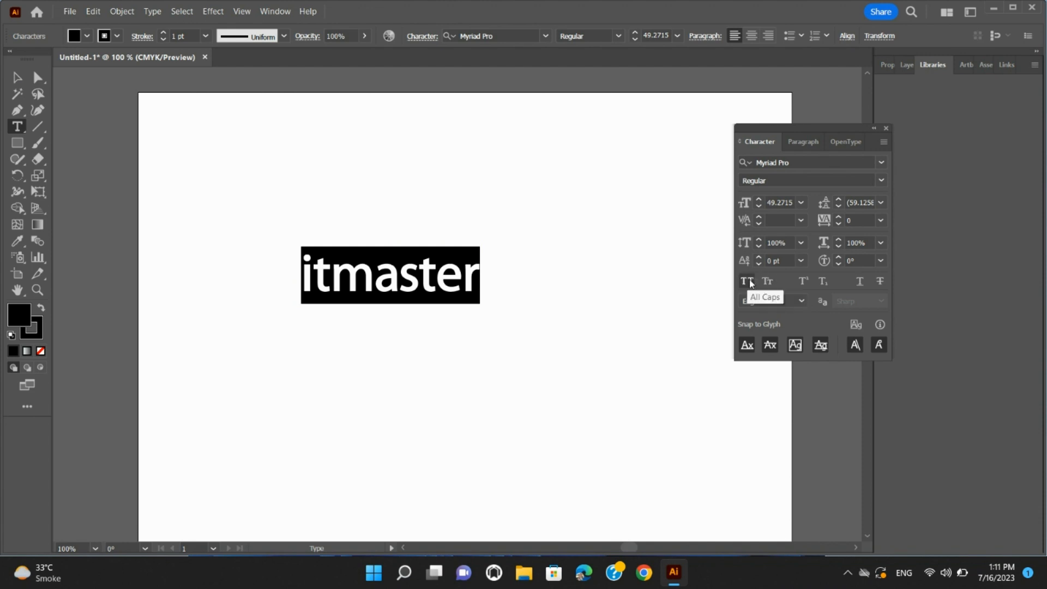
- Try the All Caps and Small Caps formatting on the highlighted itmaster characters
left_click(751, 283)
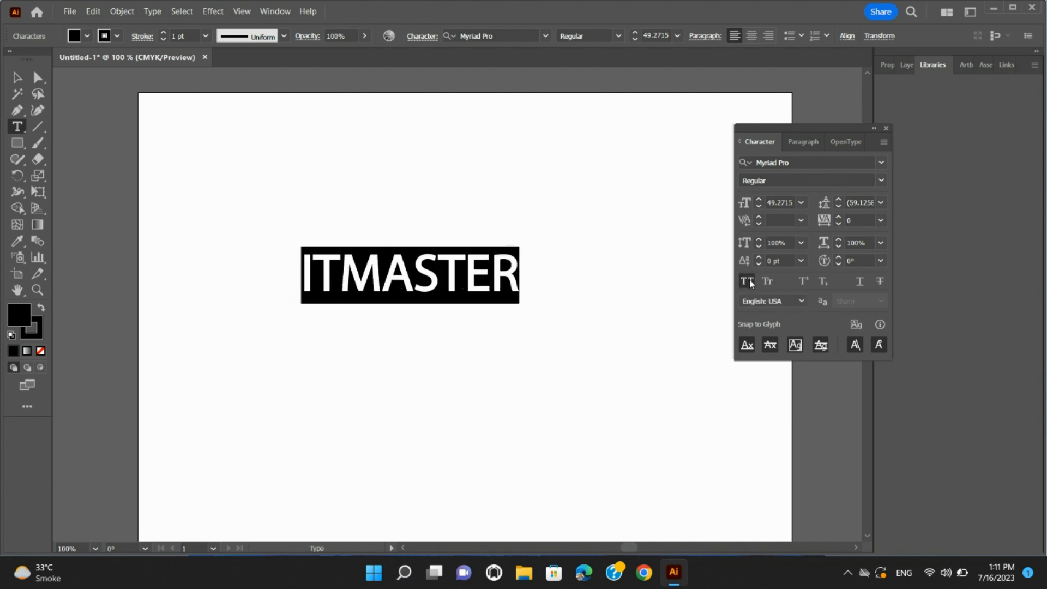
left_click(751, 283)
left_click(750, 283)
left_click(766, 282)
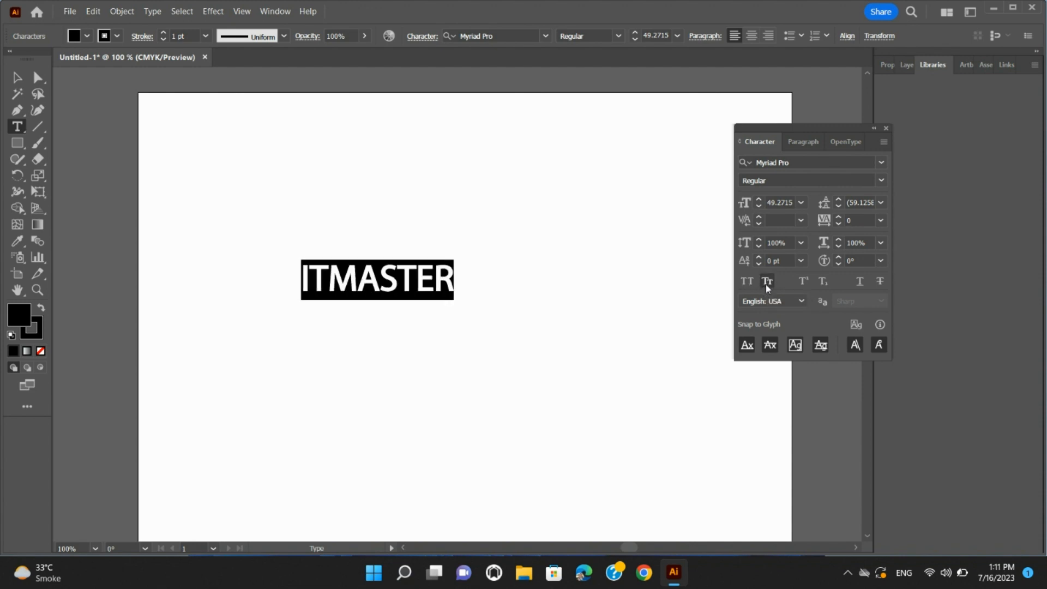
left_click(766, 284)
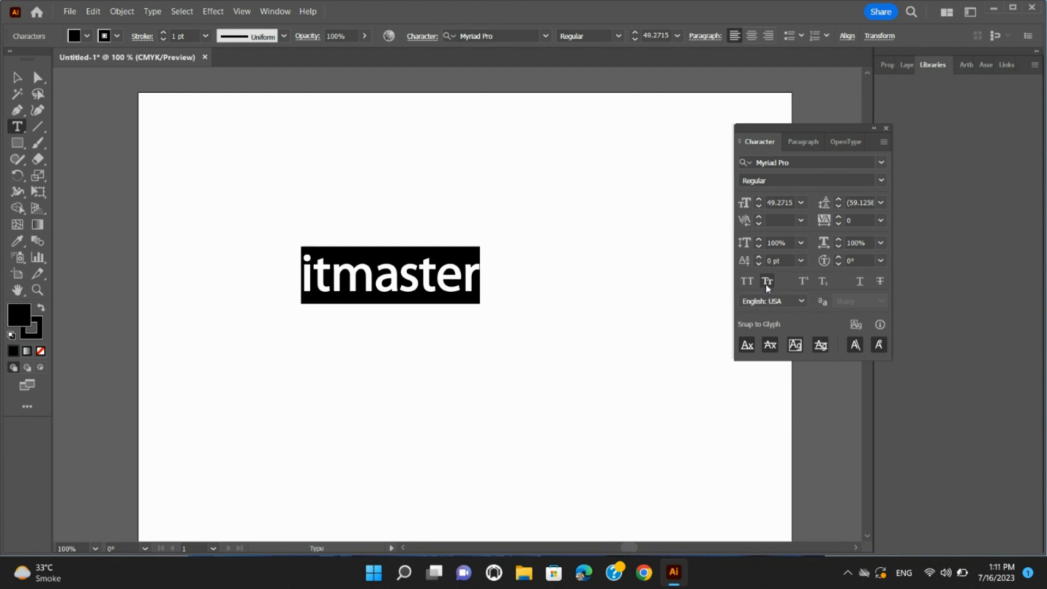
left_click(766, 283)
left_click(747, 282)
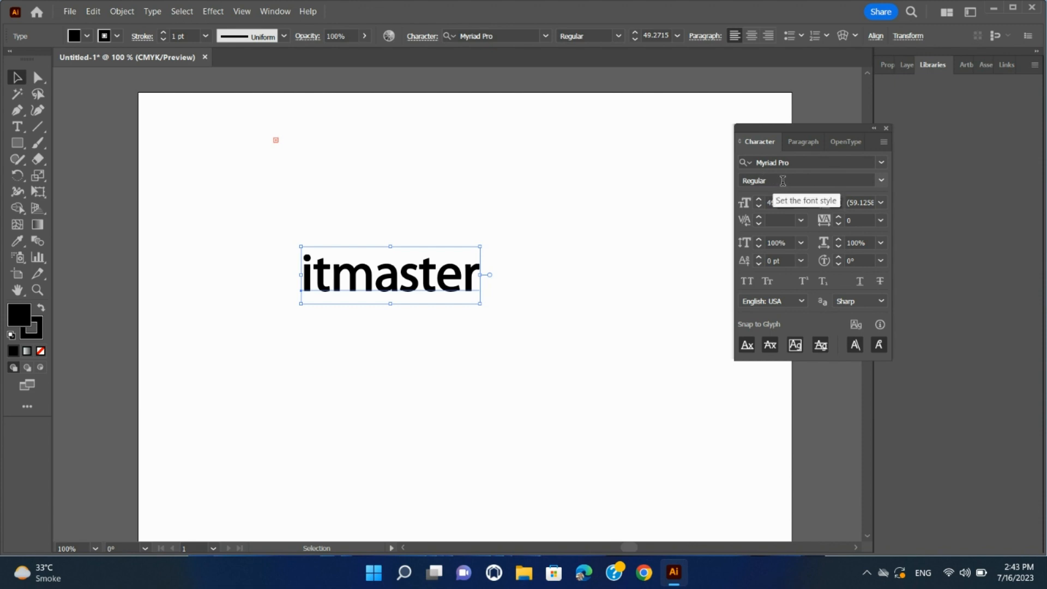
- Toggle All Caps on the itmaster text object and apply Small Caps to it instead
left_click(747, 282)
left_click(746, 281)
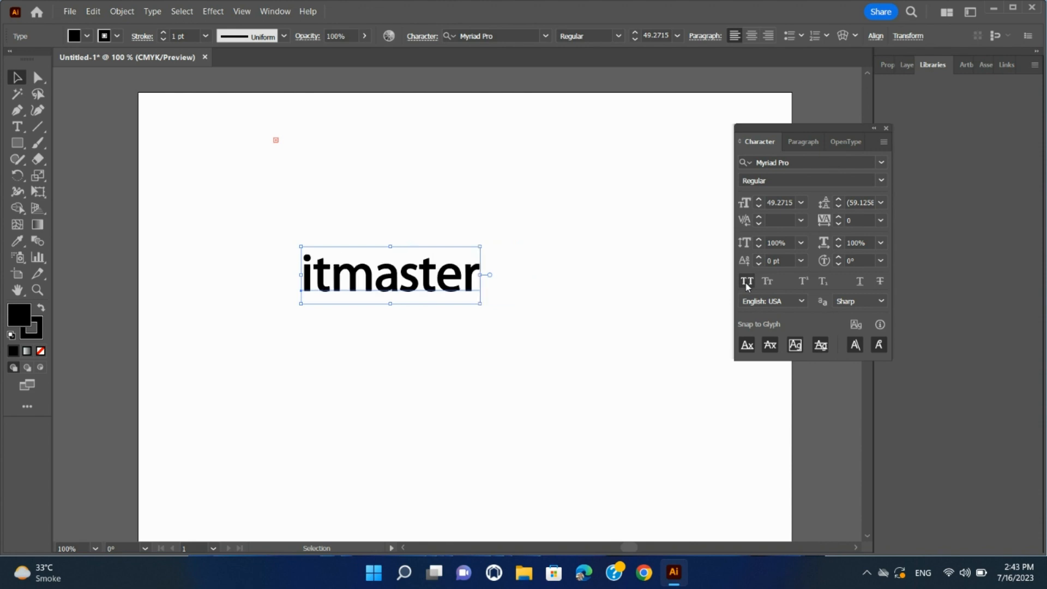
left_click(747, 281)
left_click(768, 282)
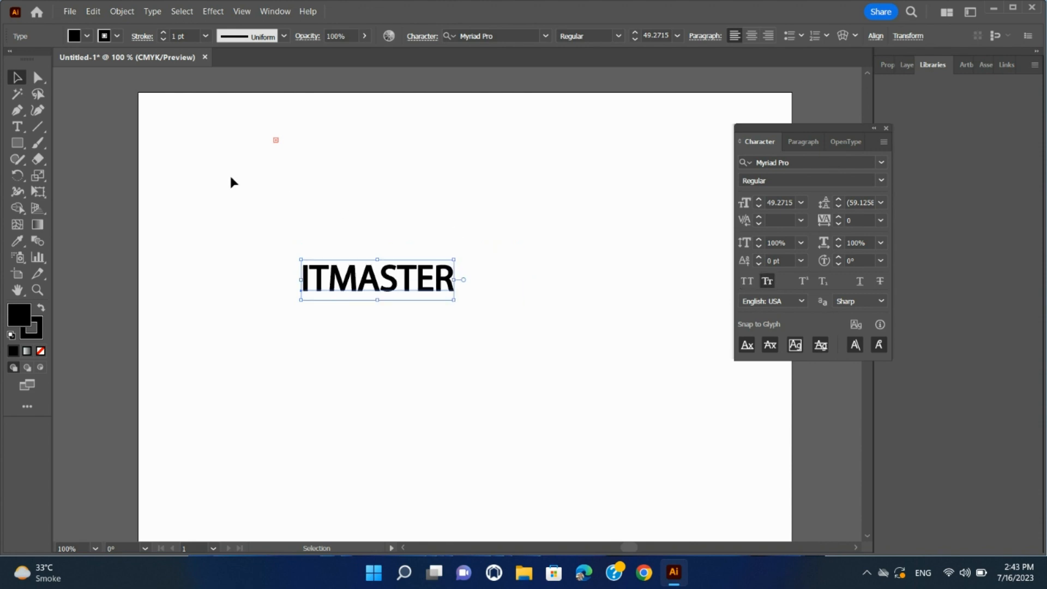
- Add a new line of point text reading "EFDJFIJI" above the ITMASTER text
left_click(17, 127)
left_click(333, 163)
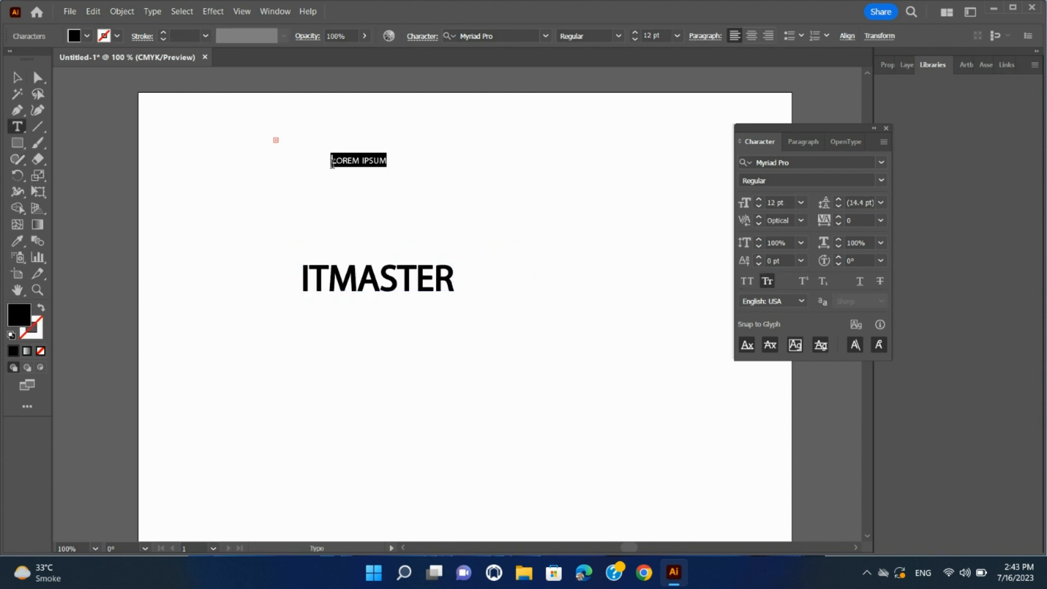
key("BackSpace")
type("EFDJFIJI")
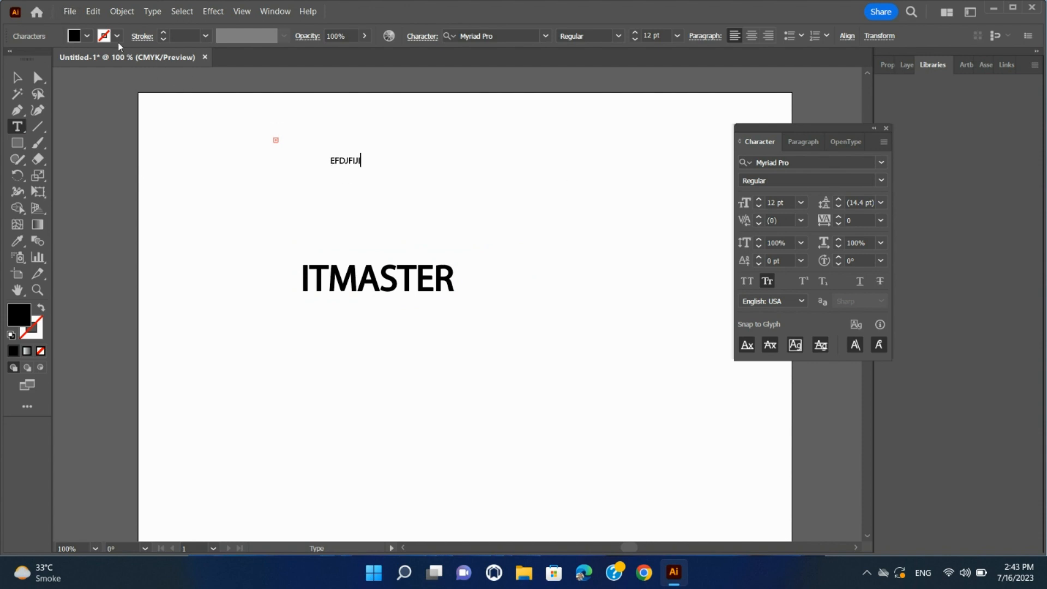
- Examine the superscript, subscript and small caps settings in the document's type setup, leaving them as they are
left_click(68, 11)
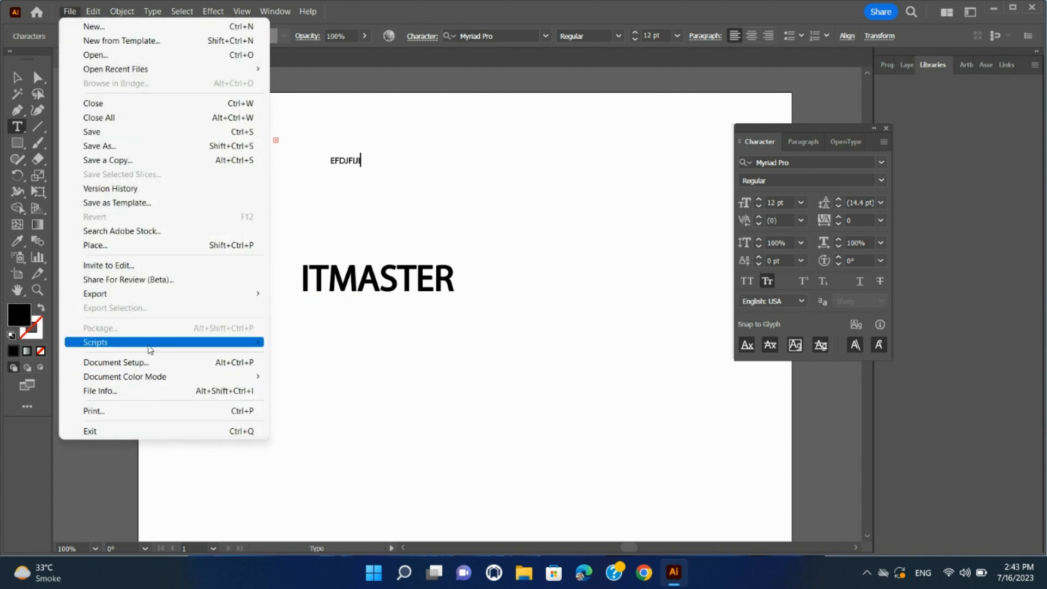
left_click(147, 362)
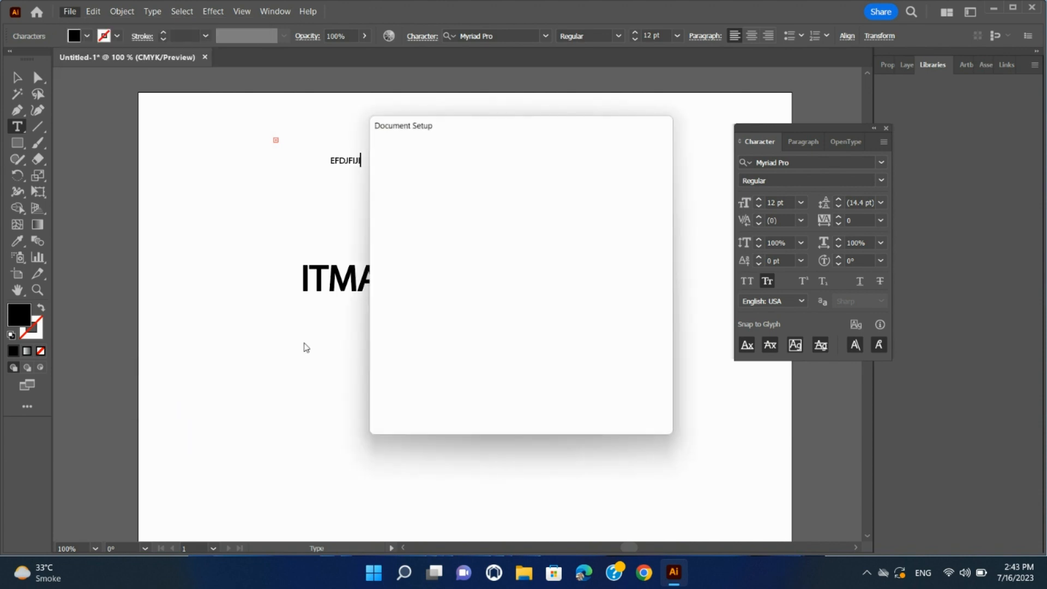
left_click(546, 152)
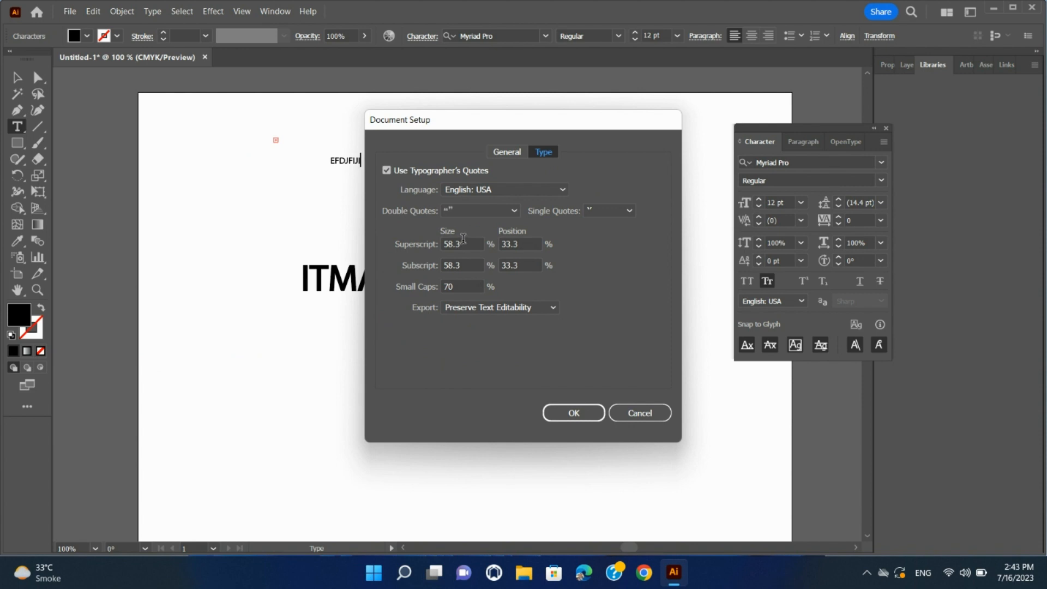
left_click(640, 413)
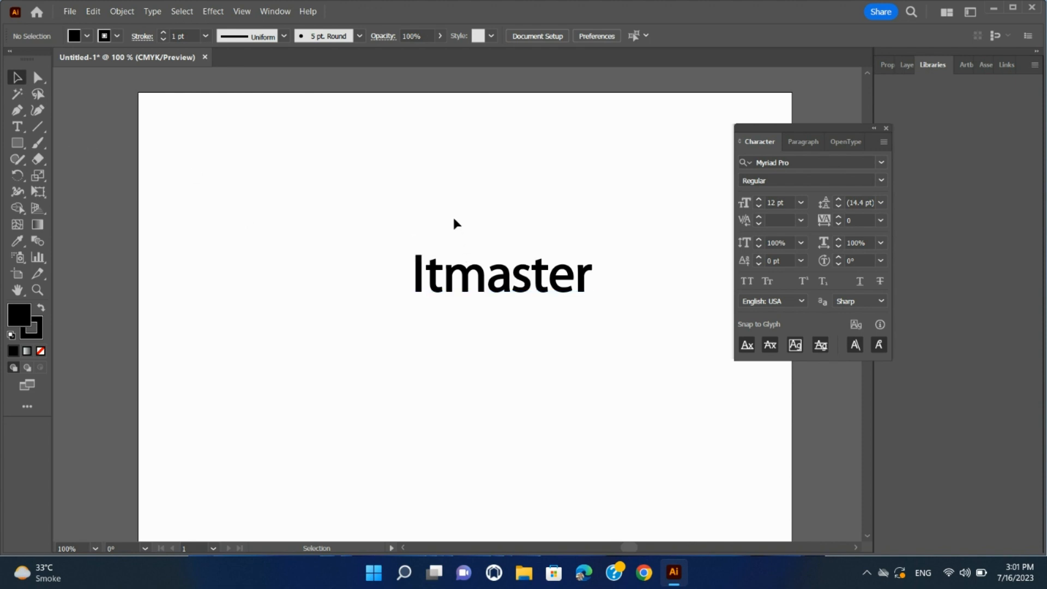
- Change the case of the Itmaster text to UPPERCASE, followed by lowercase
left_click(462, 281)
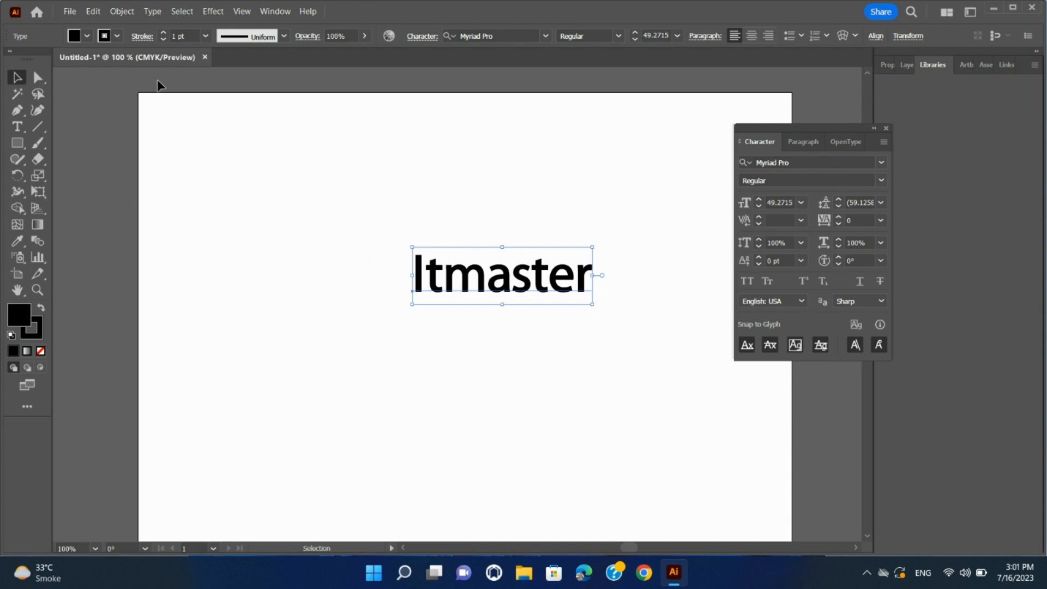
left_click(152, 11)
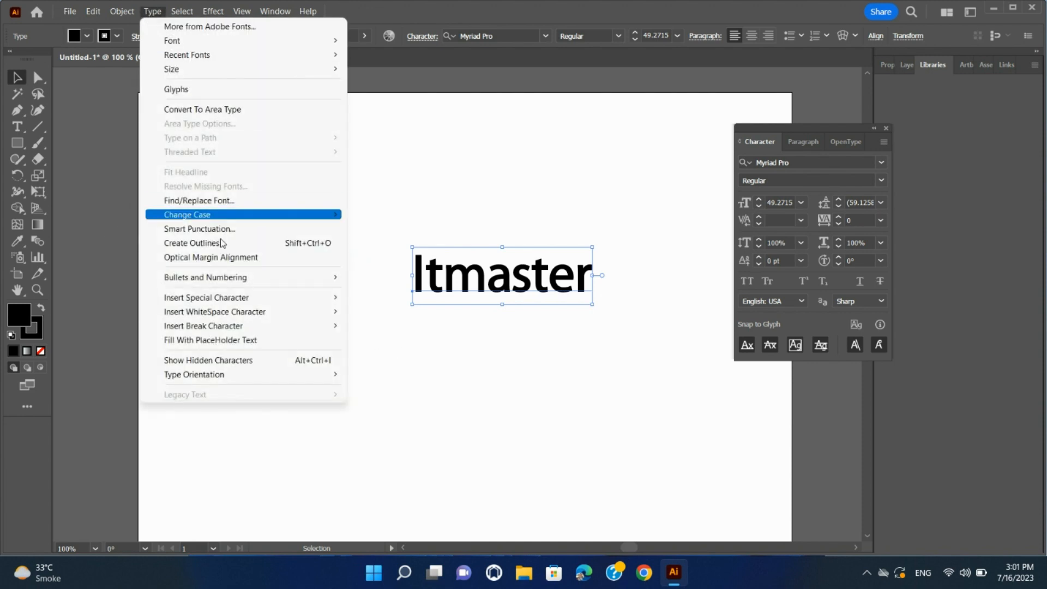
mouse_move(221, 216)
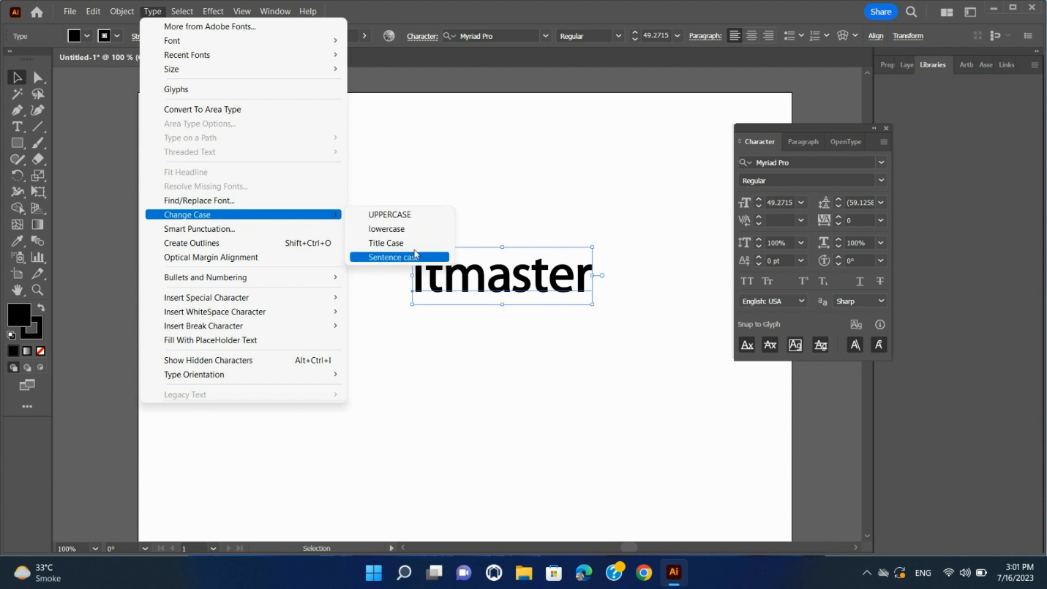
left_click(416, 216)
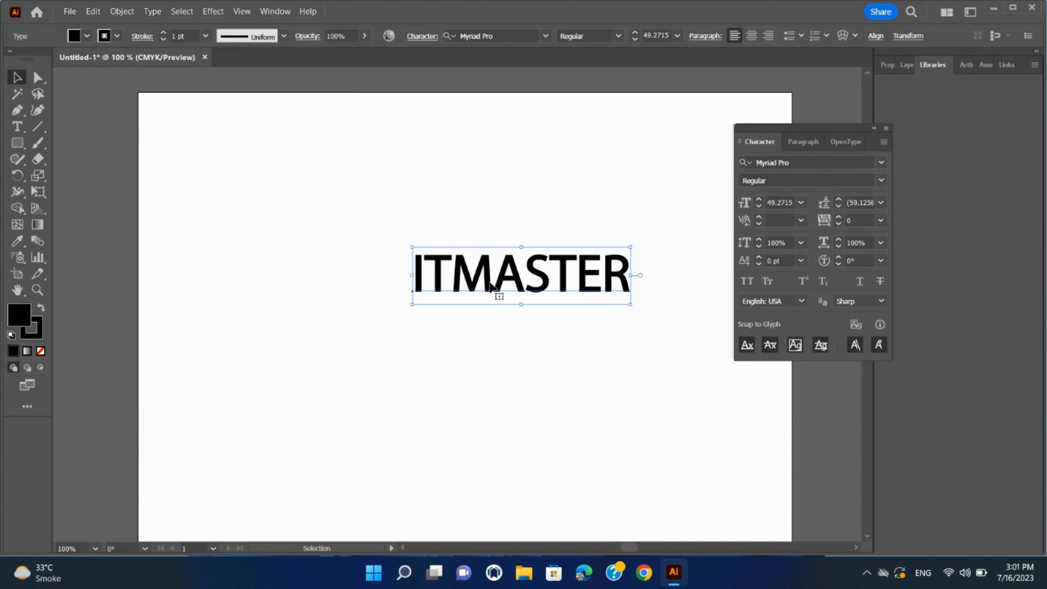
left_click(153, 12)
mouse_move(327, 215)
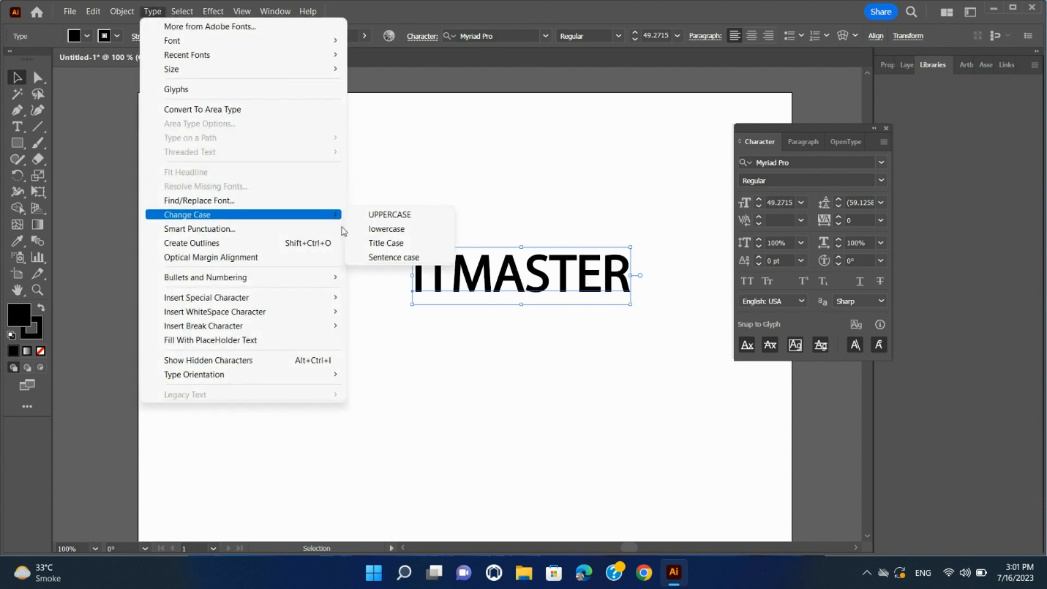
left_click(414, 230)
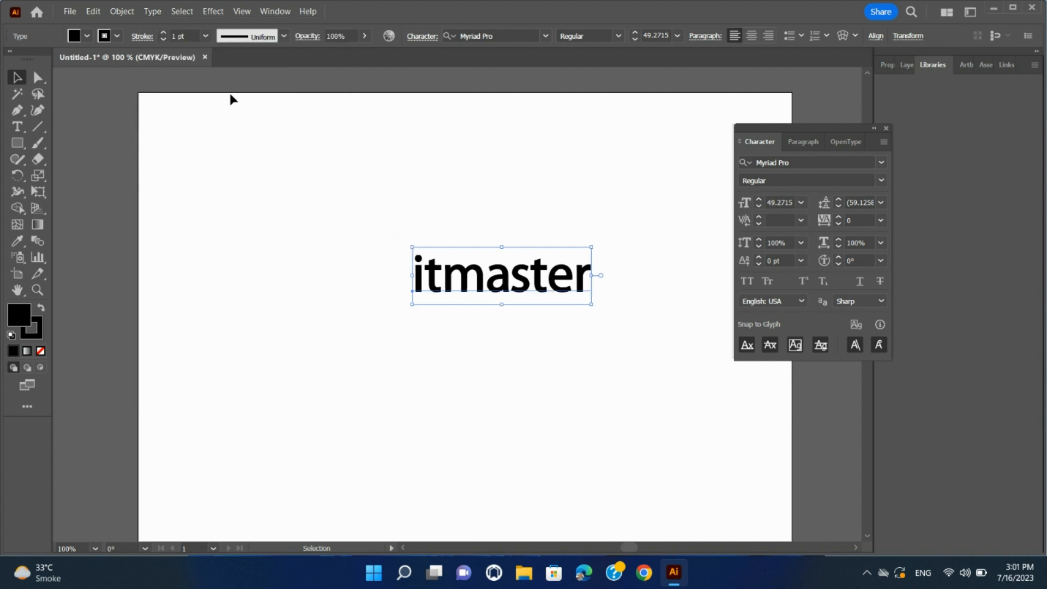
- Change the case of the itmaster text to Title Case, followed by Sentence case
left_click(152, 12)
mouse_move(236, 214)
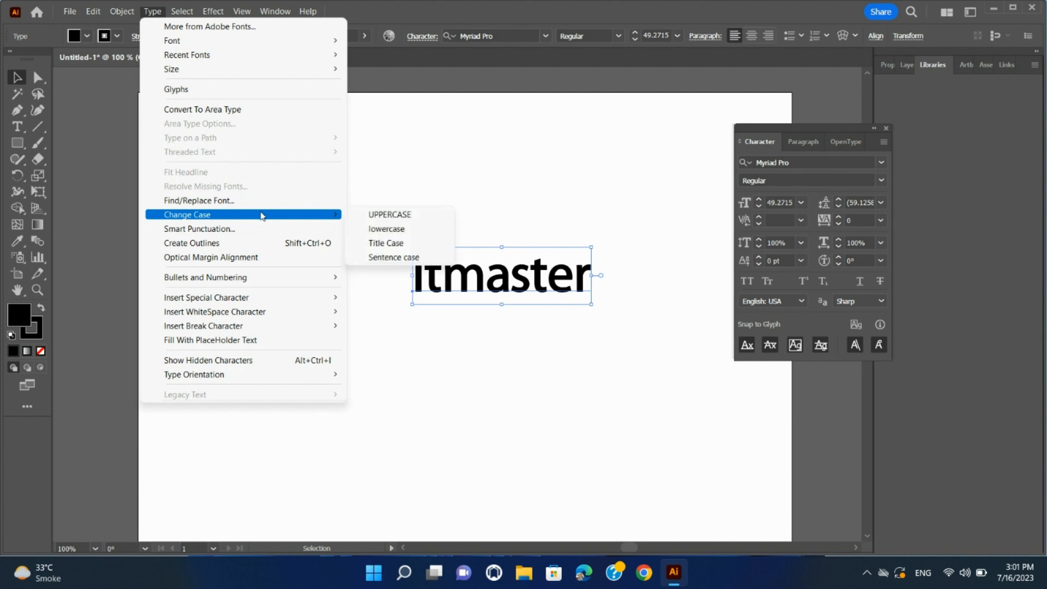
left_click(398, 244)
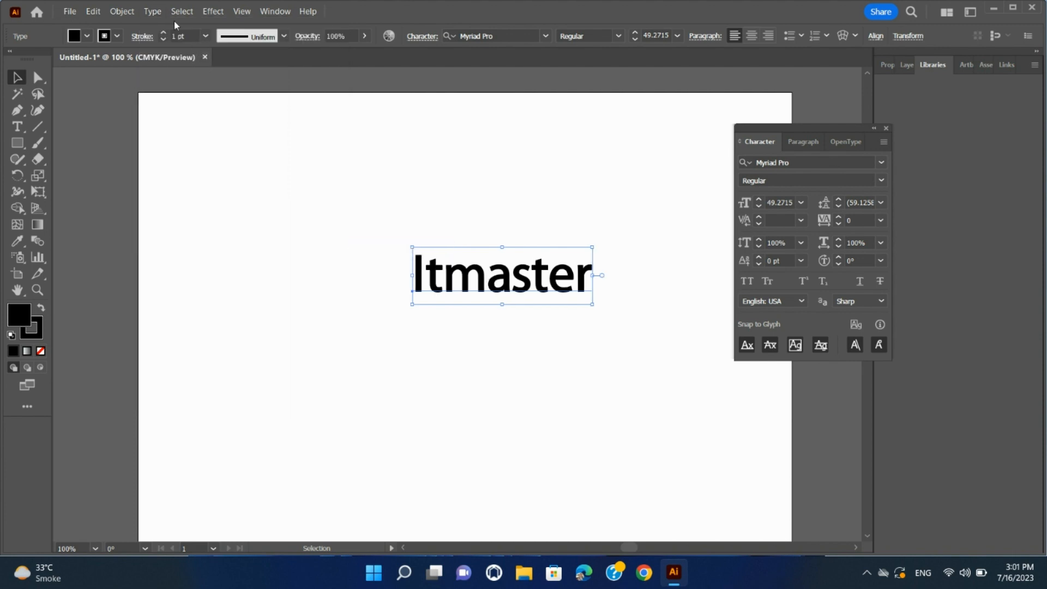
left_click(155, 12)
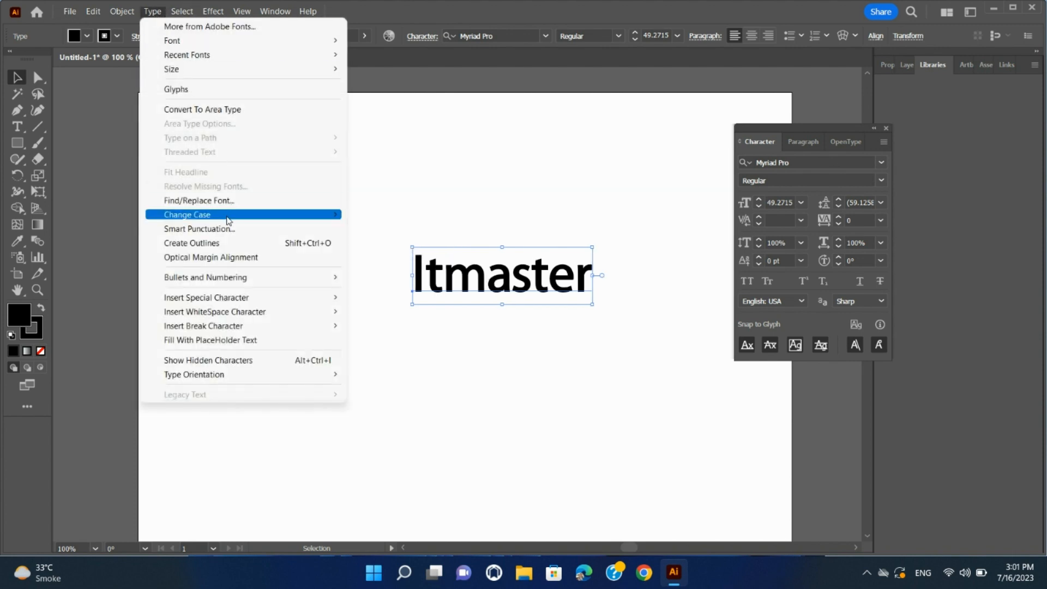
mouse_move(322, 214)
left_click(382, 256)
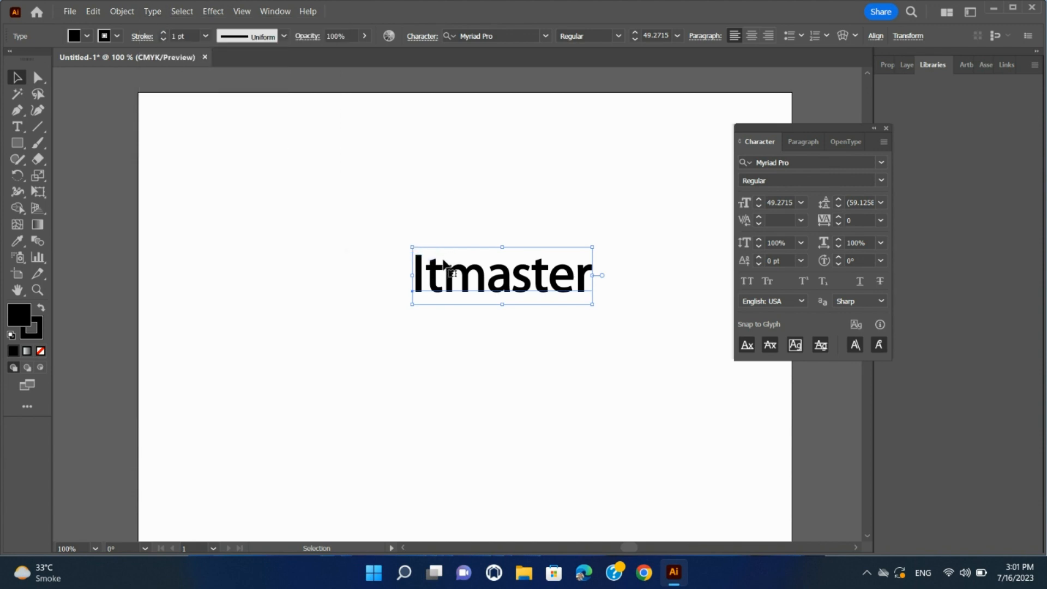